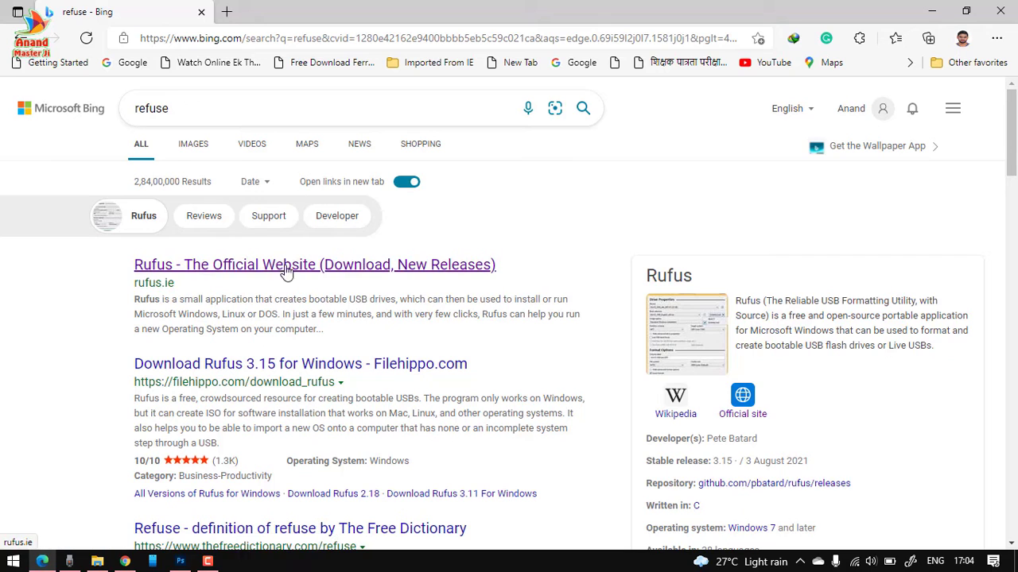
Download Rufus 3.15 from the official Rufus website to the Downloads\Programs folder.
{"action": "left_click", "coordinate": [353, 267]}
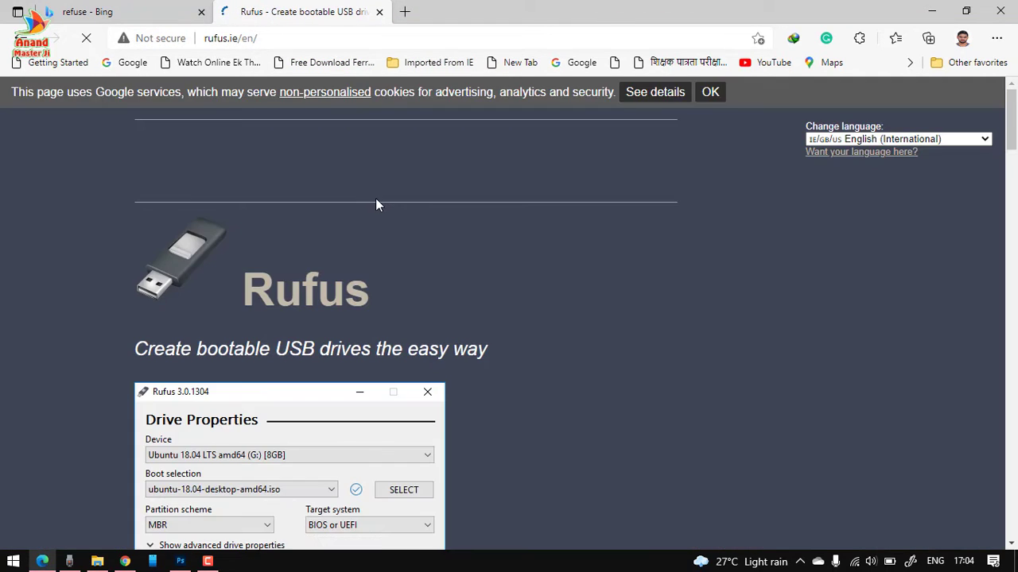
{"action": "scroll", "coordinate": [377, 200], "scroll_direction": "down", "scroll_amount": 7}
{"action": "scroll", "coordinate": [374, 191], "scroll_direction": "down", "scroll_amount": 2}
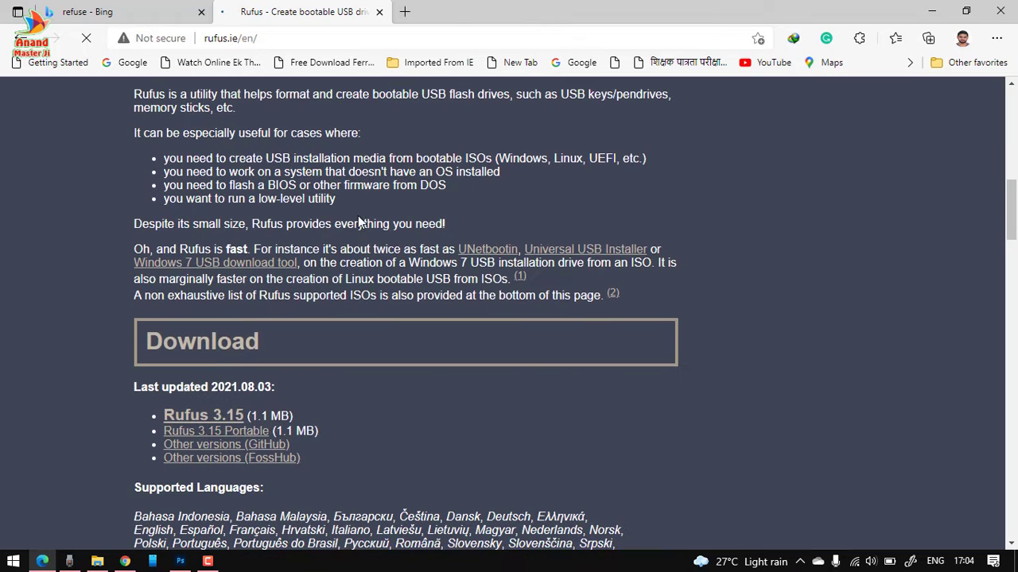
{"action": "left_click", "coordinate": [223, 421]}
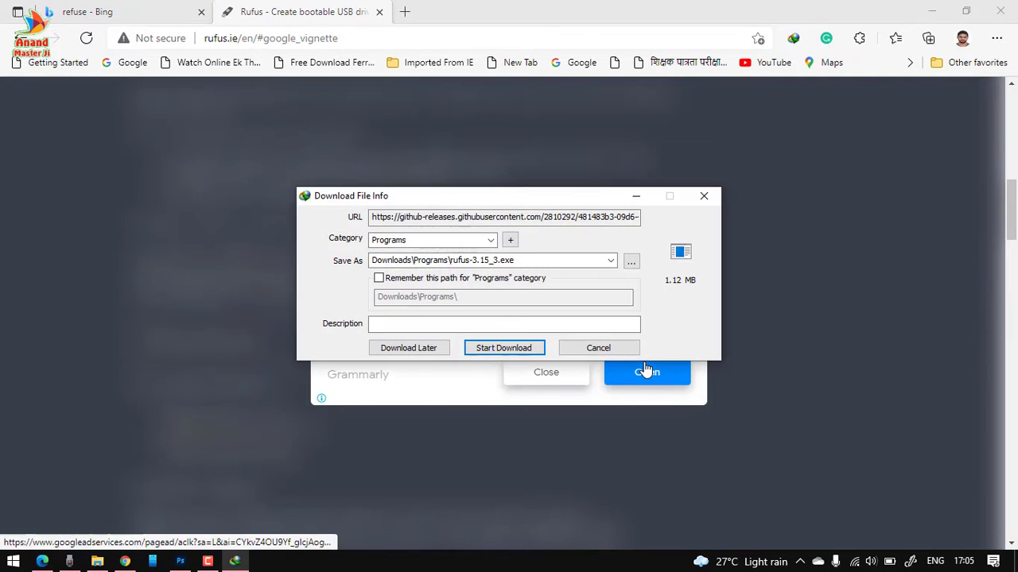
{"action": "left_click", "coordinate": [517, 348]}
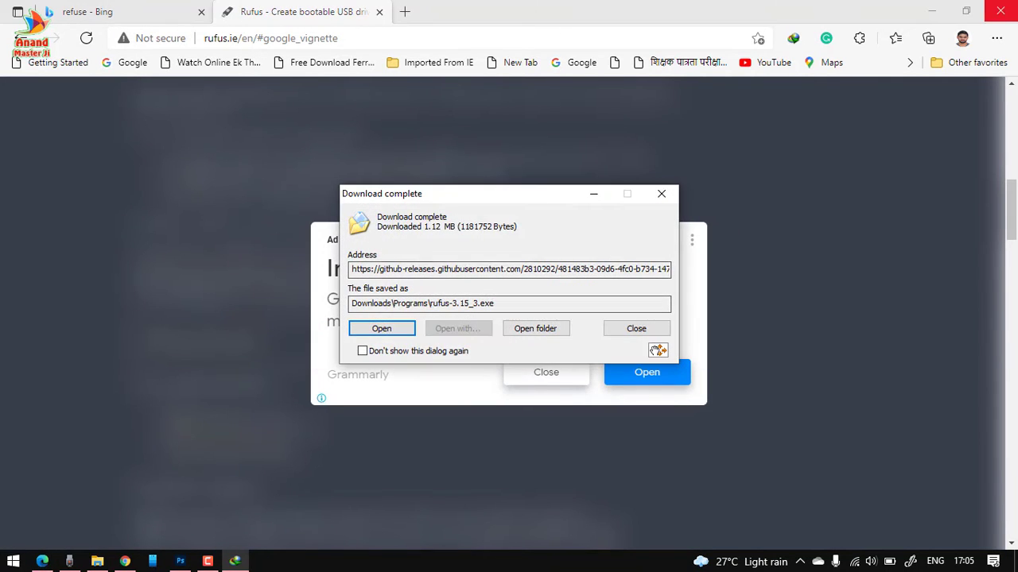
Show the desktop, launch the downloaded rufus-3.15_3.exe and allow it to run.
{"action": "key", "text": "super+d"}
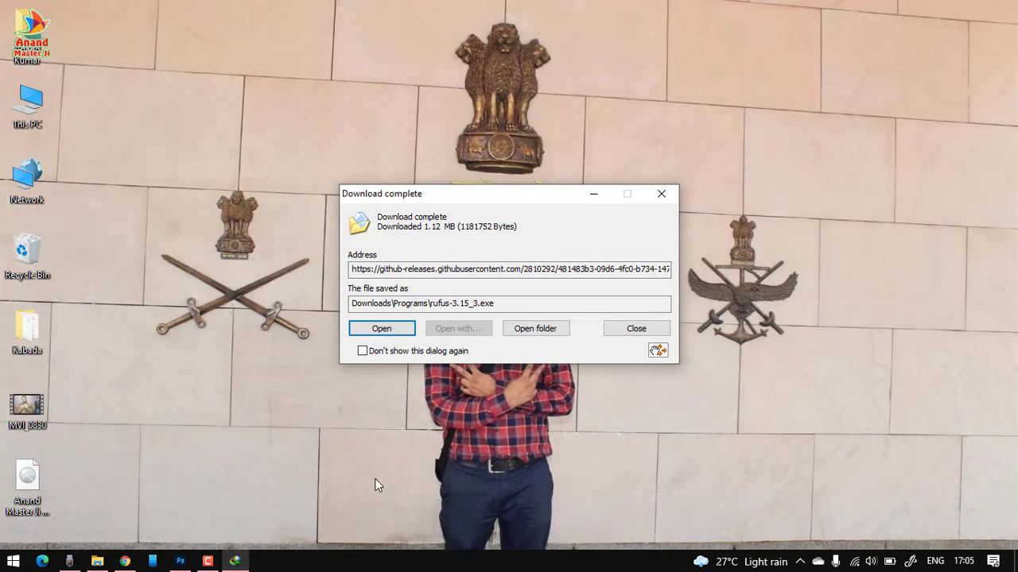
{"action": "left_click", "coordinate": [382, 334]}
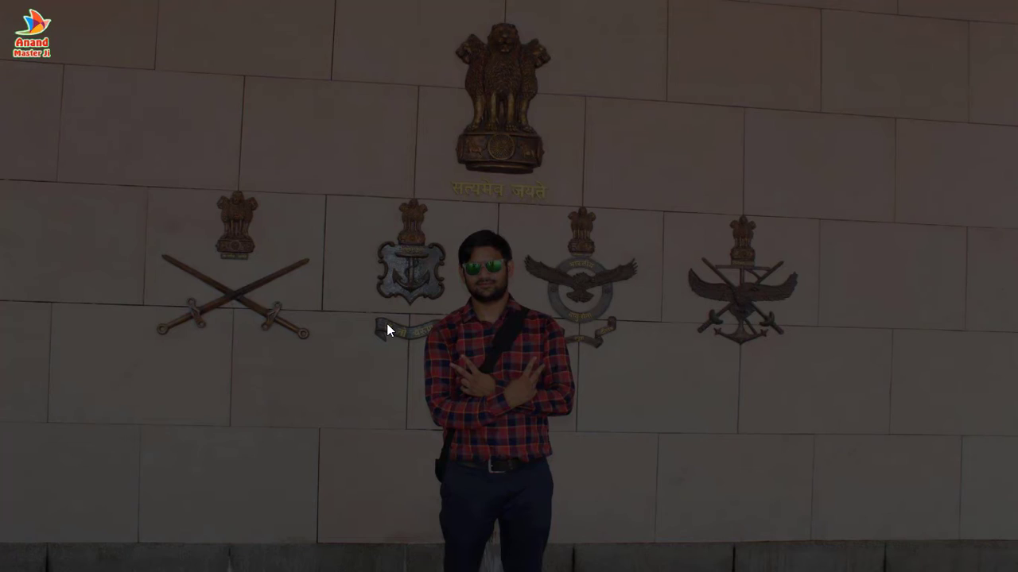
{"action": "left_click", "coordinate": [431, 275]}
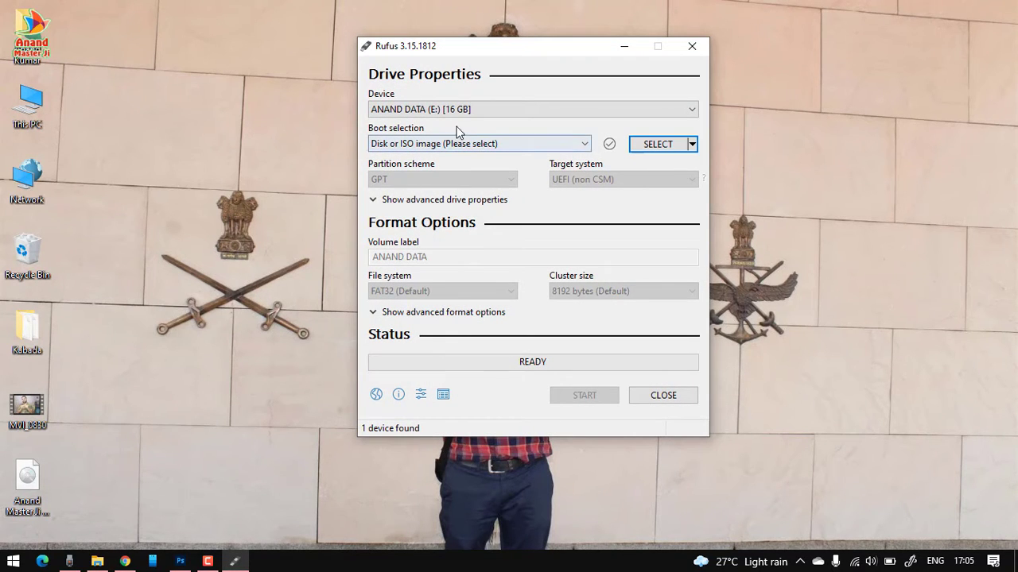
Check the contents of the USB drive (E:) in File Explorer and close the window.
{"action": "double_click", "coordinate": [41, 111]}
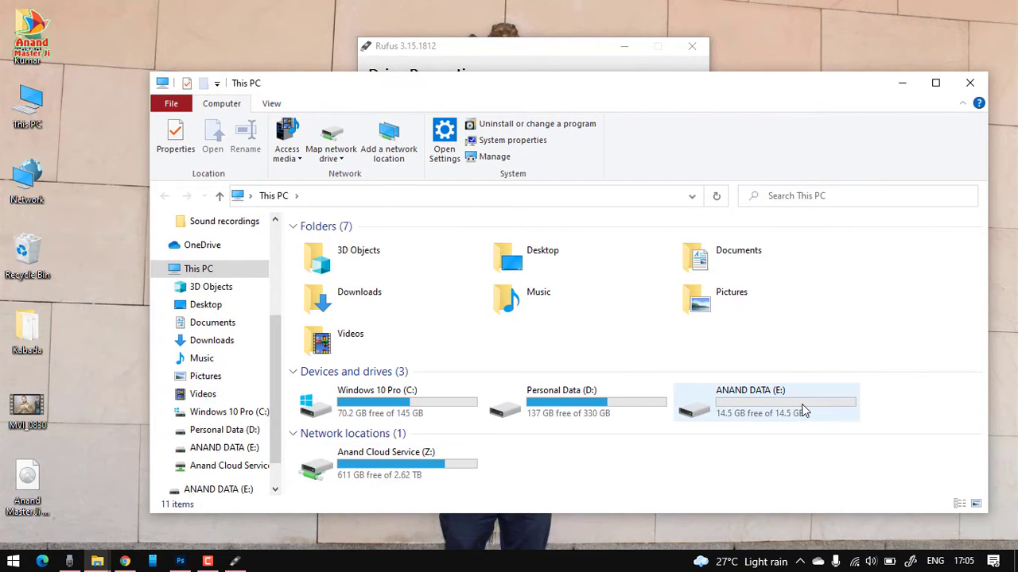
{"action": "left_click", "coordinate": [783, 416]}
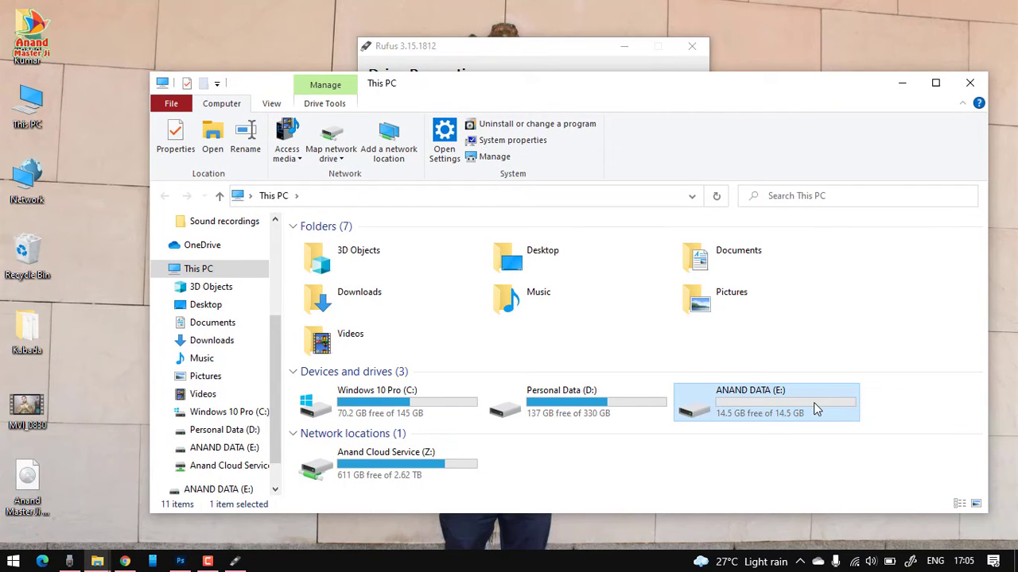
{"action": "double_click", "coordinate": [813, 402]}
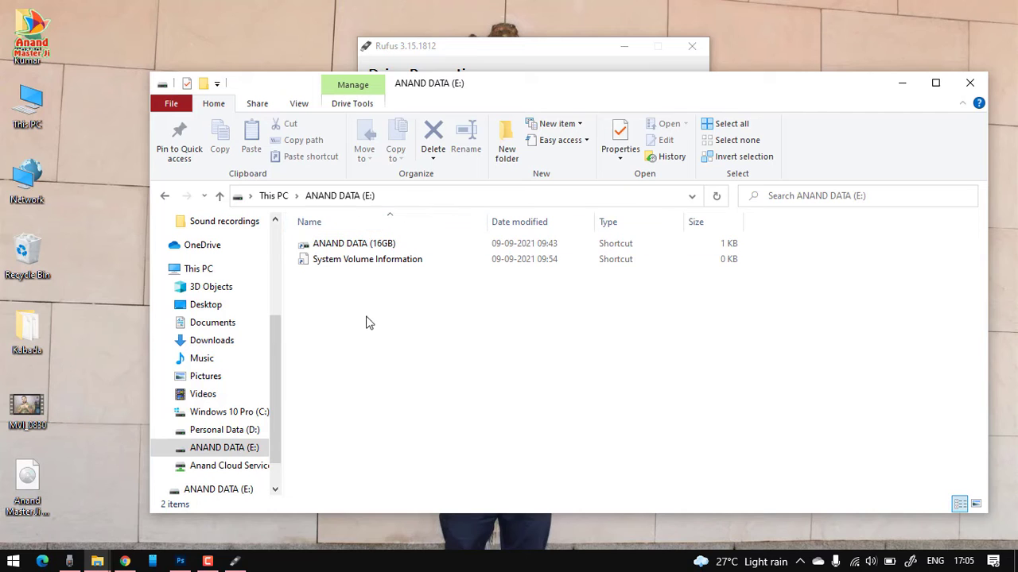
{"action": "left_click", "coordinate": [969, 82]}
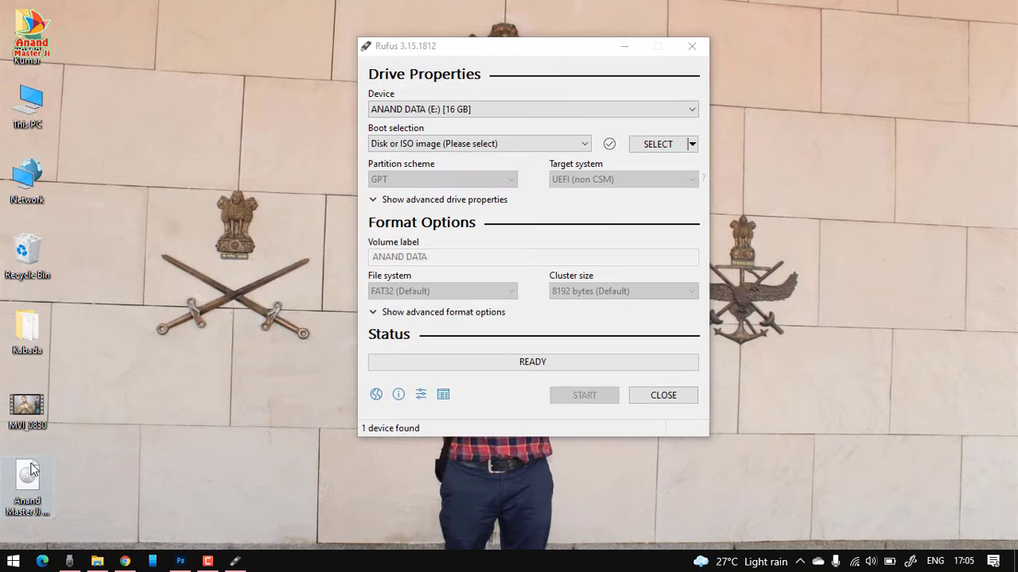
Move the Windows 11 Pro 64Bit ISO file to an empty area of the desktop beside the icon column.
{"action": "left_click_drag", "start_coordinate": [48, 499], "coordinate": [147, 187]}
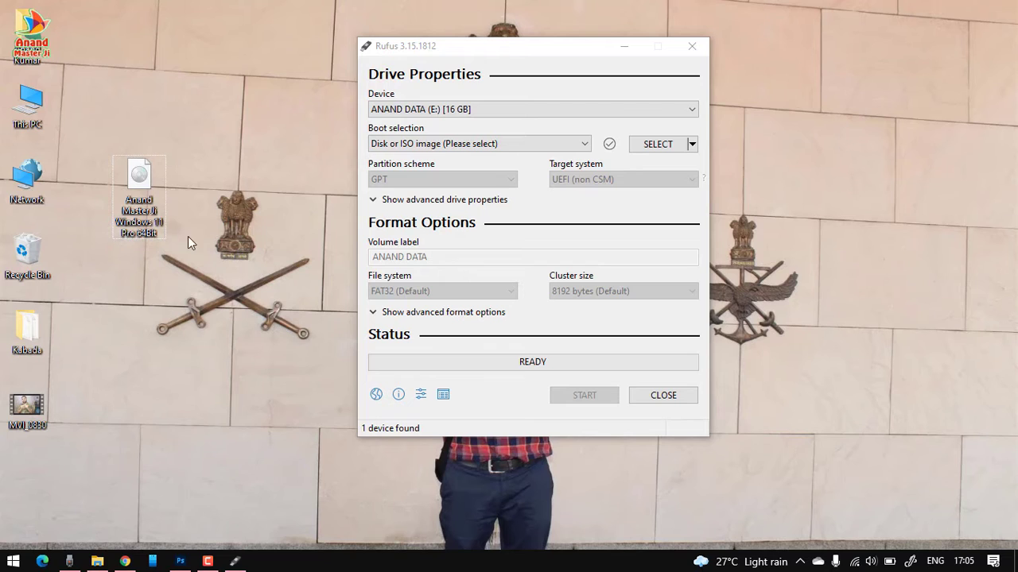
{"action": "left_click", "coordinate": [144, 175]}
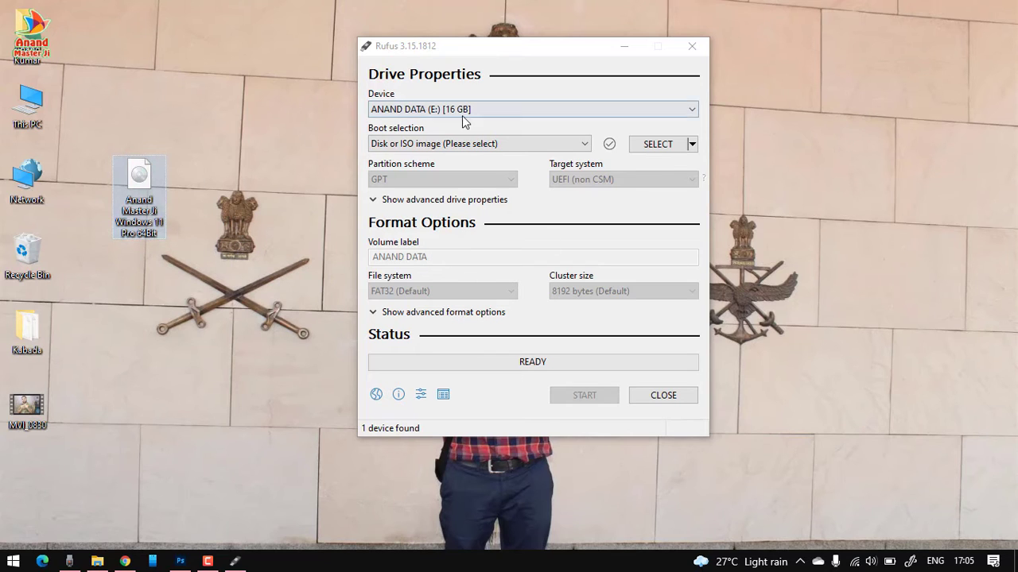
Set the boot selection to Disk or ISO image, closing the image file chooser without picking a file.
{"action": "left_click", "coordinate": [494, 147]}
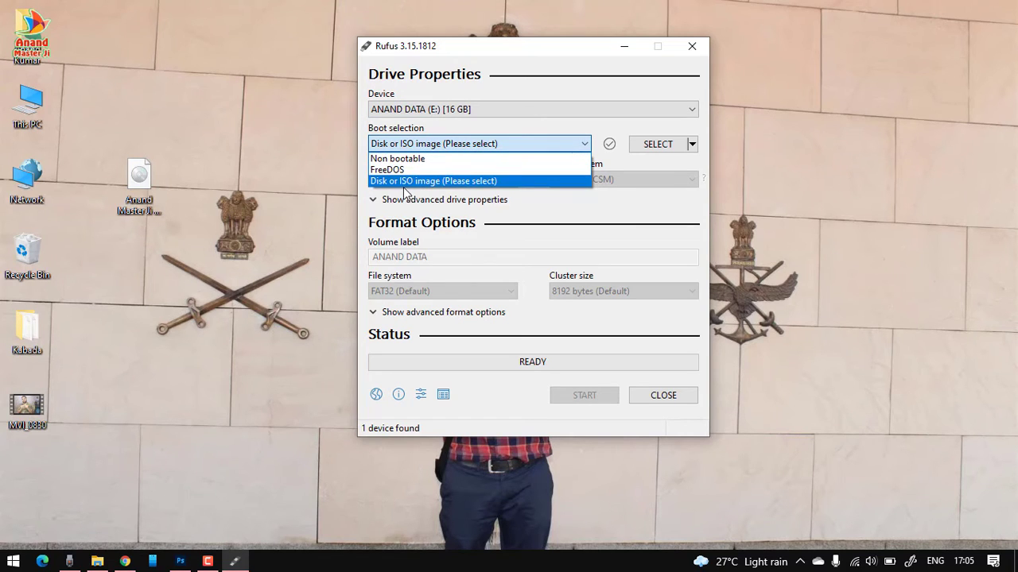
{"action": "left_click", "coordinate": [442, 182]}
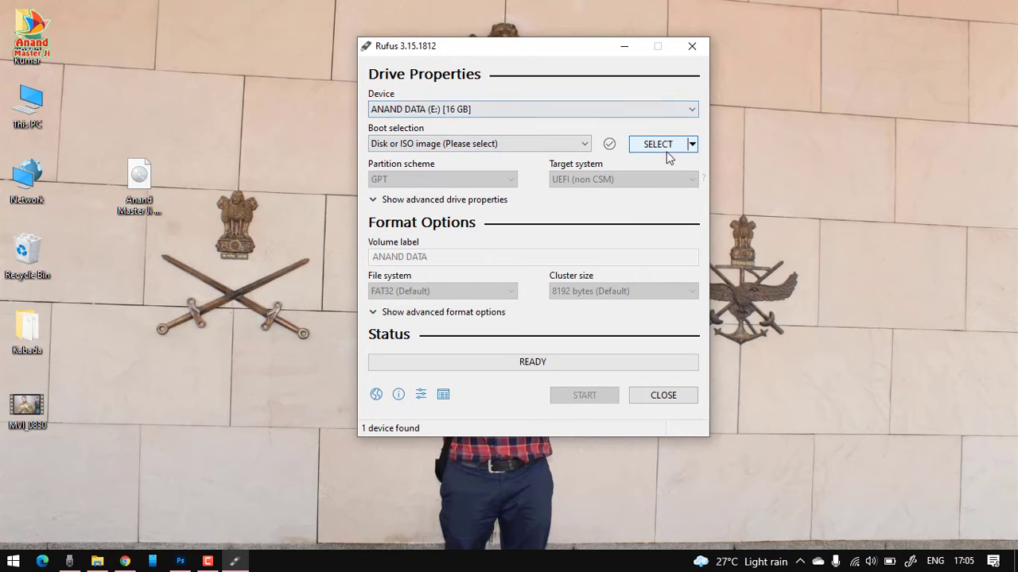
{"action": "left_click", "coordinate": [660, 144]}
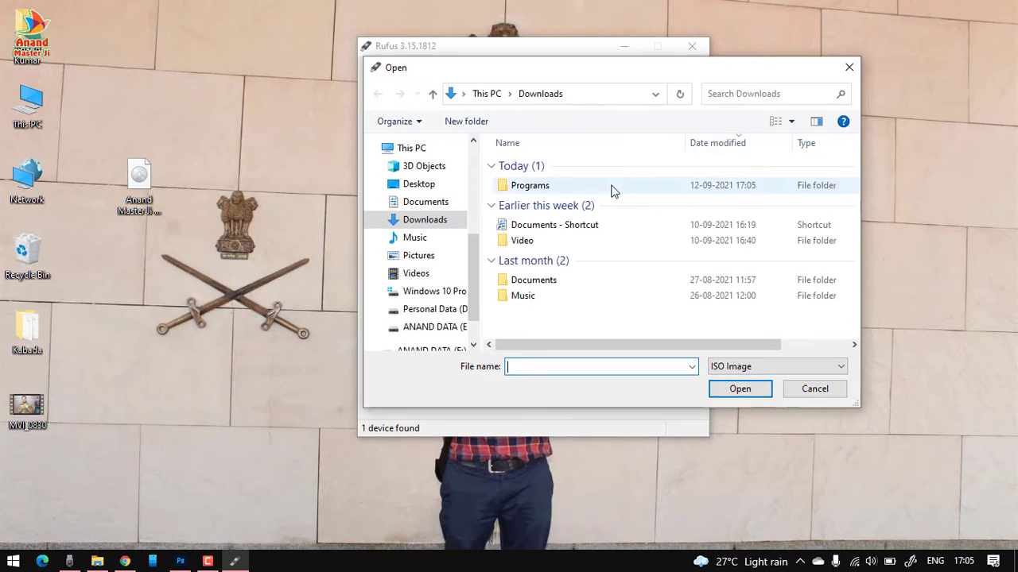
{"action": "left_click", "coordinate": [850, 67]}
Try the built-in ISO download with Windows 10, release 21H1 and edition Windows 10 Home/Pro, and cancel before downloading.
{"action": "left_click", "coordinate": [692, 145]}
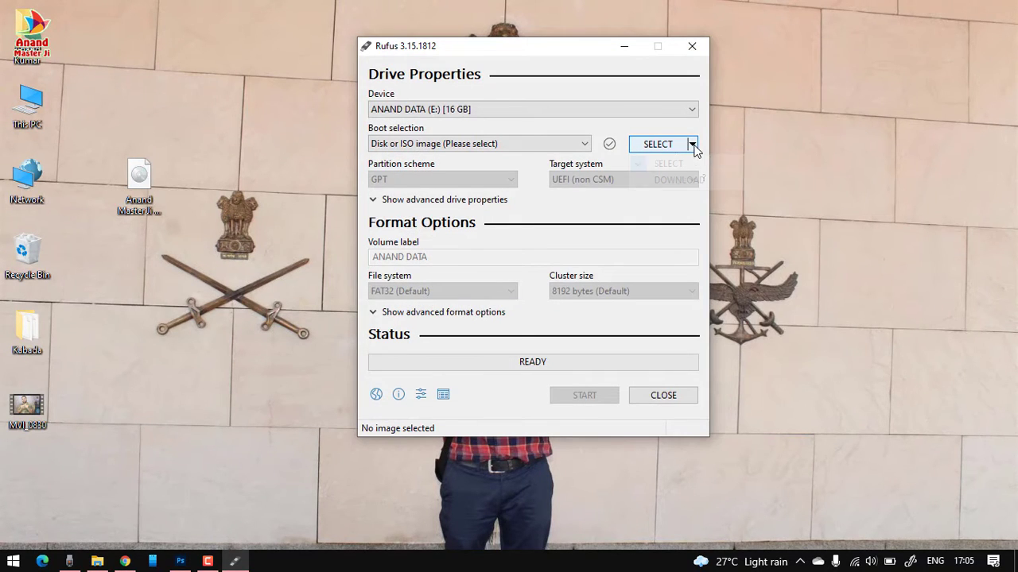
{"action": "left_click", "coordinate": [703, 183]}
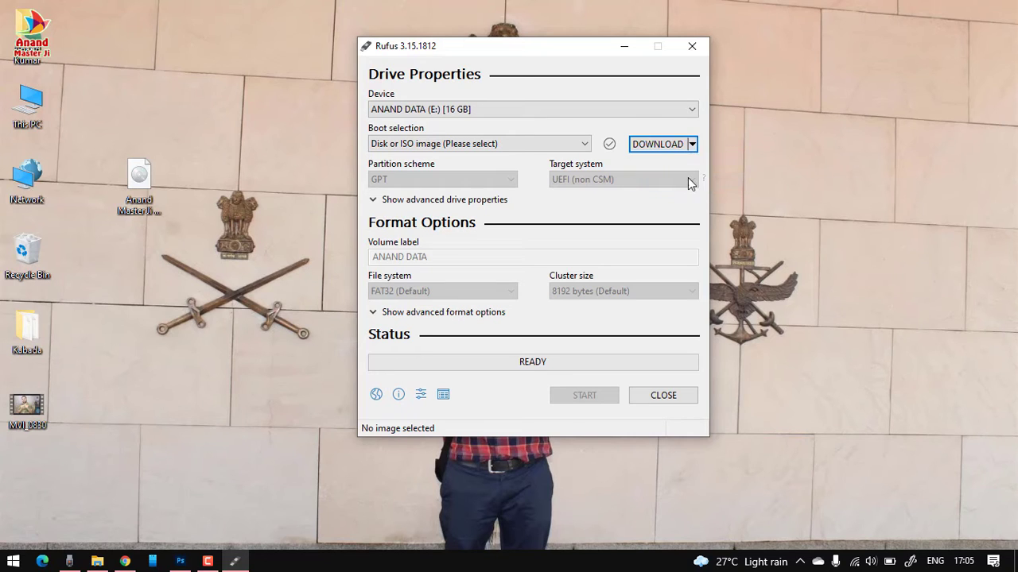
{"action": "left_click", "coordinate": [654, 148]}
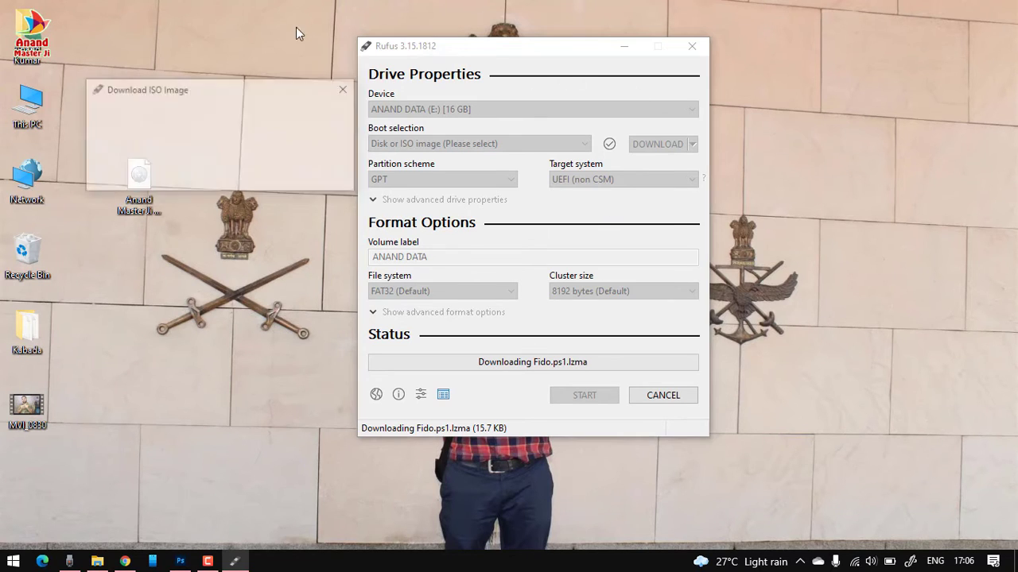
{"action": "left_click", "coordinate": [514, 217]}
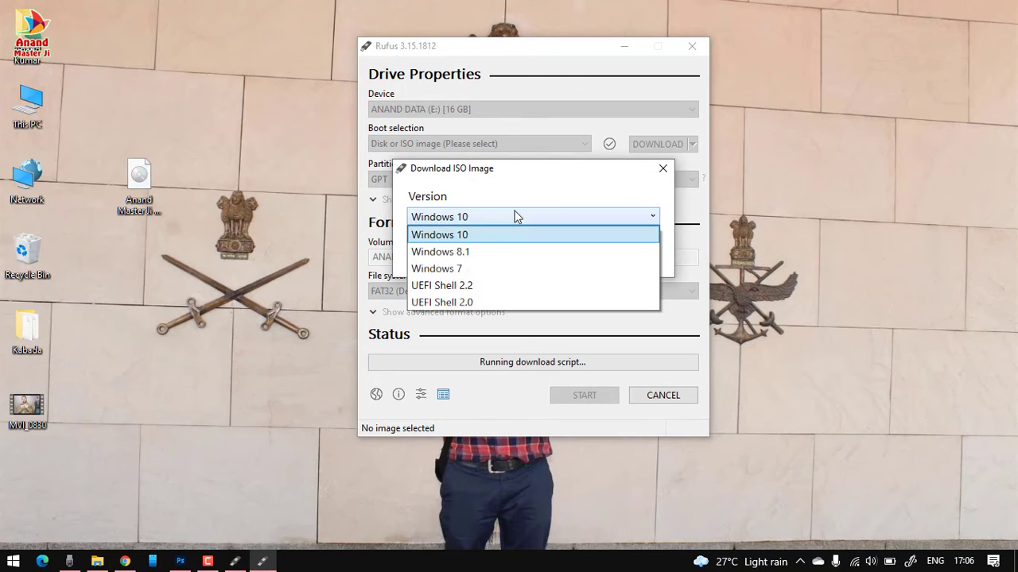
{"action": "left_click", "coordinate": [525, 236]}
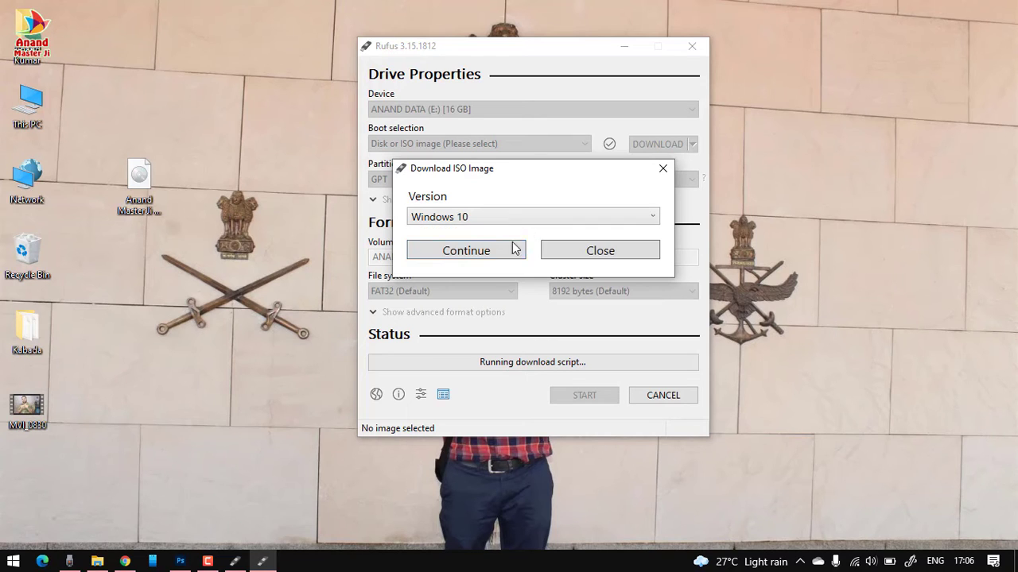
{"action": "left_click", "coordinate": [484, 248]}
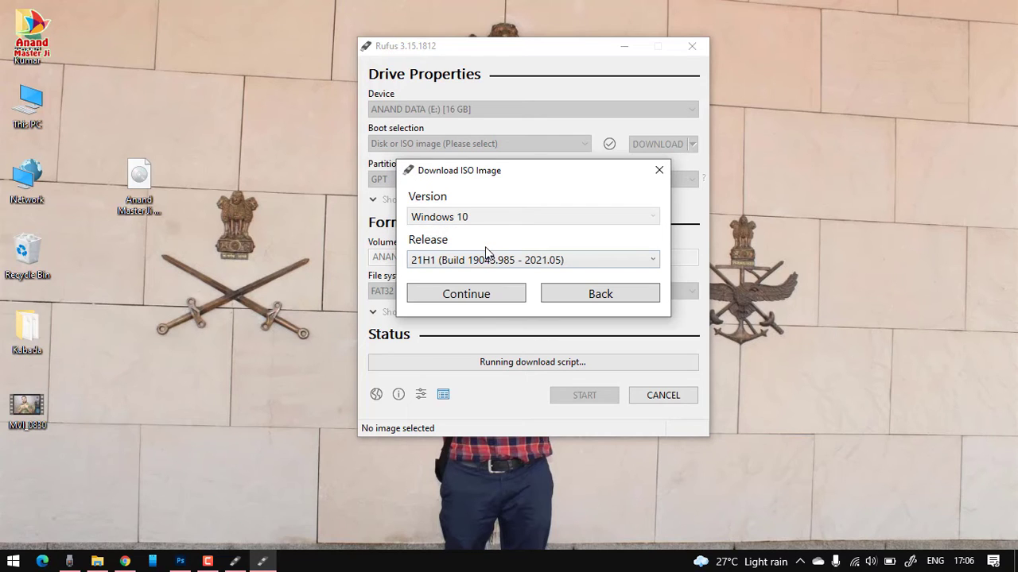
{"action": "left_click", "coordinate": [461, 293]}
{"action": "left_click", "coordinate": [544, 308]}
{"action": "left_click", "coordinate": [522, 319]}
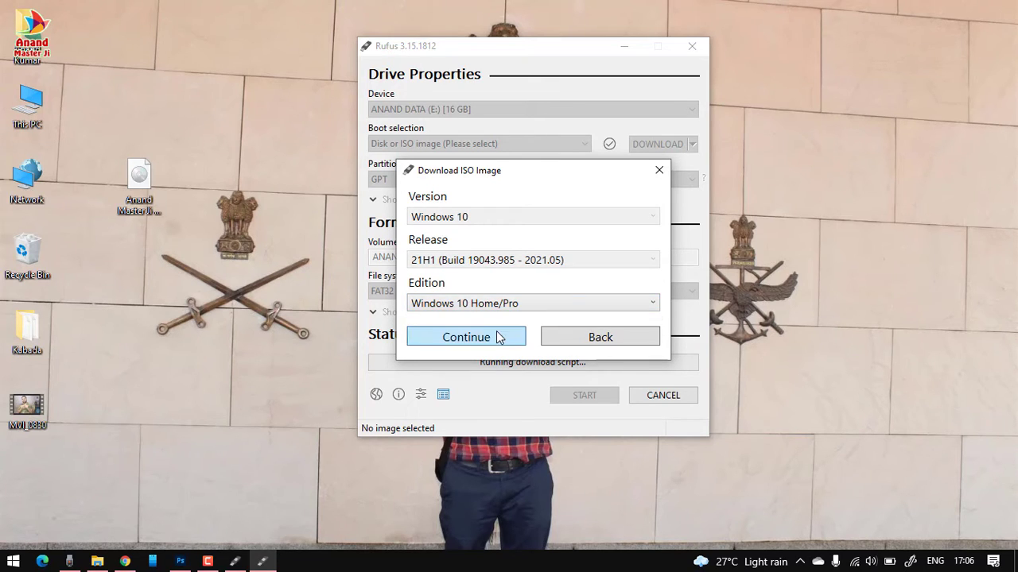
{"action": "left_click", "coordinate": [498, 337]}
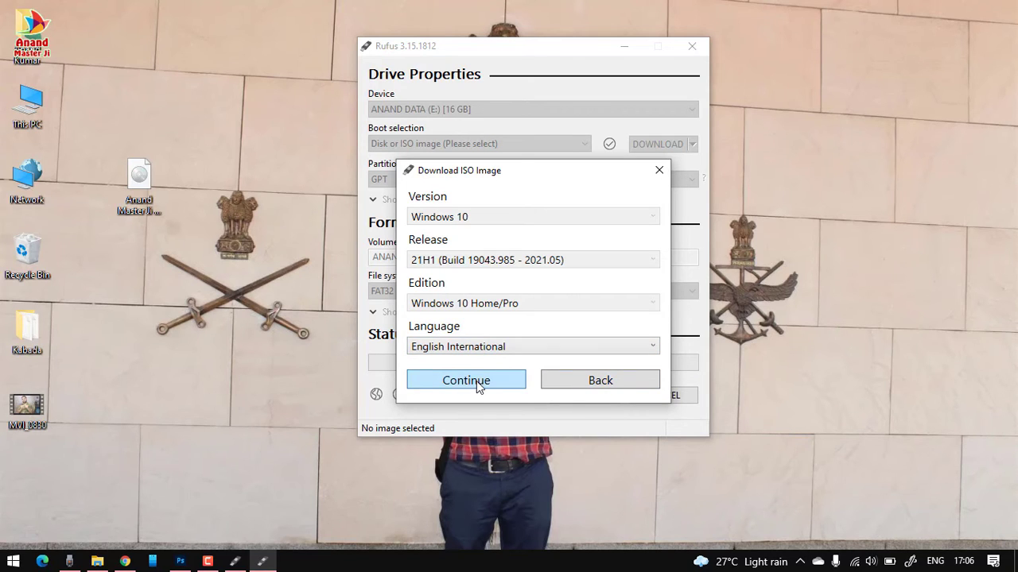
{"action": "left_click", "coordinate": [618, 387]}
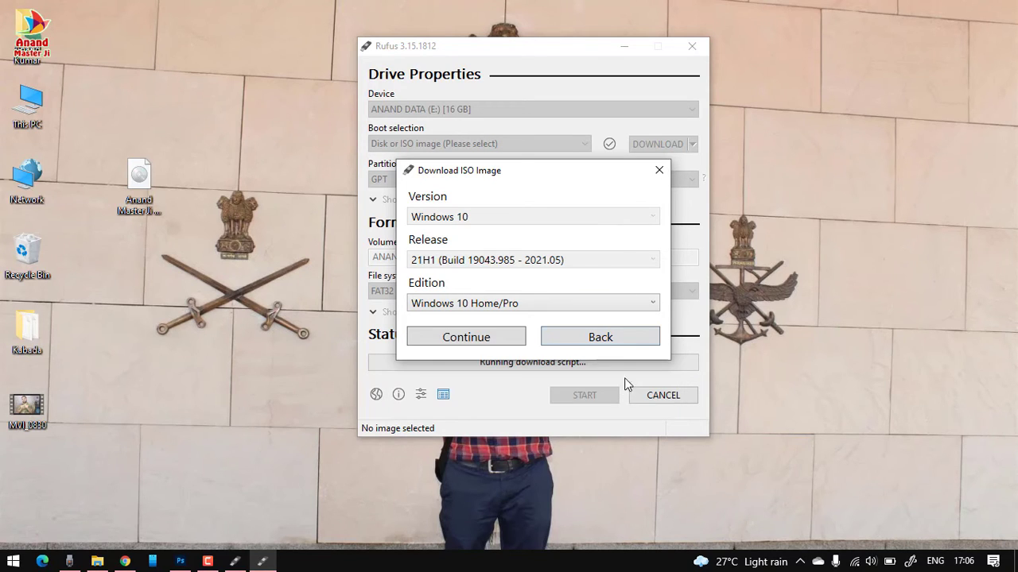
{"action": "left_click", "coordinate": [659, 170]}
Switch the image source back to selecting a local file and load the Windows 11 Pro 64Bit ISO from the Desktop.
{"action": "left_click", "coordinate": [692, 144]}
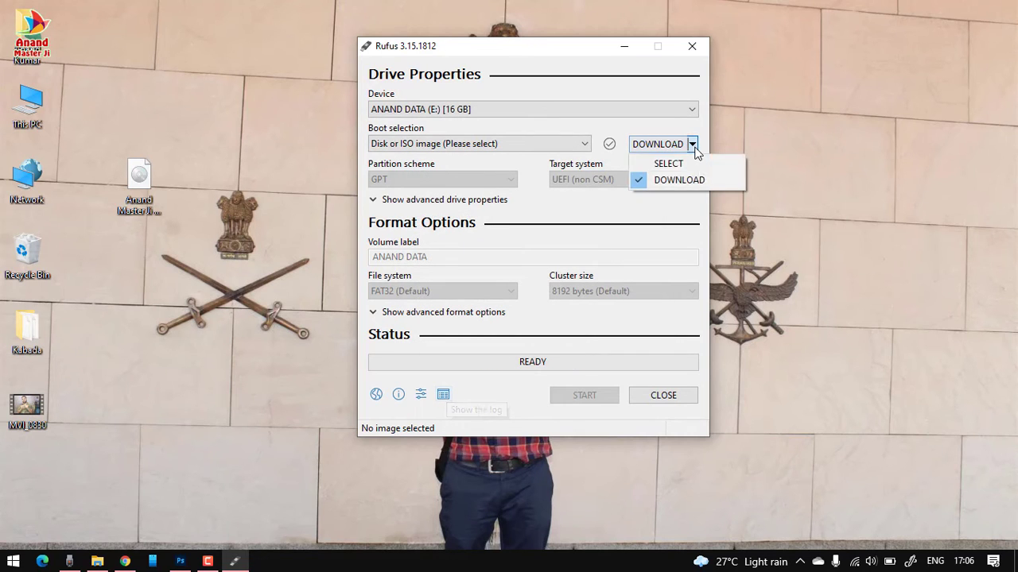
{"action": "left_click", "coordinate": [668, 164]}
{"action": "left_click", "coordinate": [661, 144]}
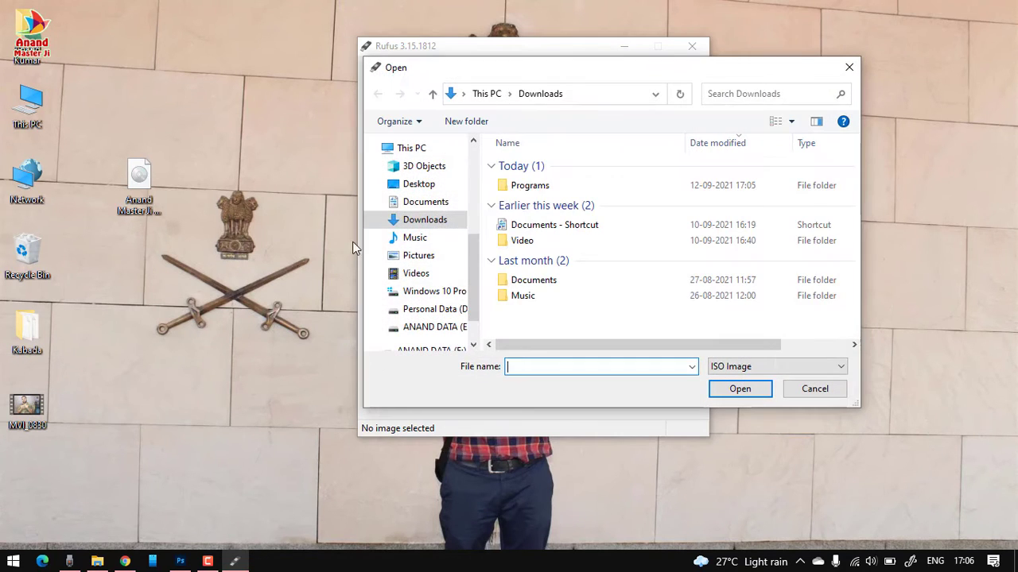
{"action": "left_click", "coordinate": [400, 184]}
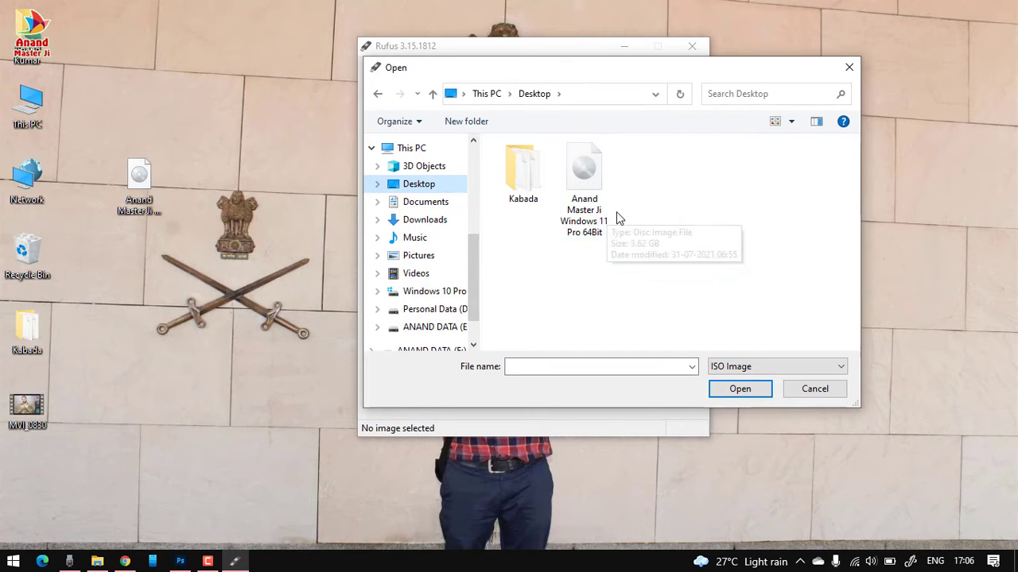
{"action": "left_click", "coordinate": [574, 230]}
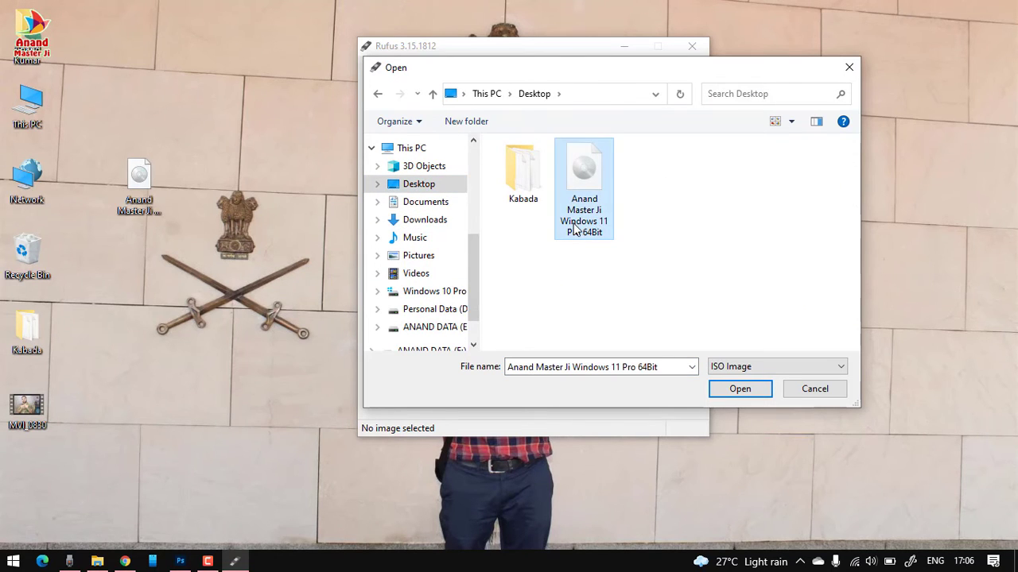
{"action": "left_click", "coordinate": [740, 390]}
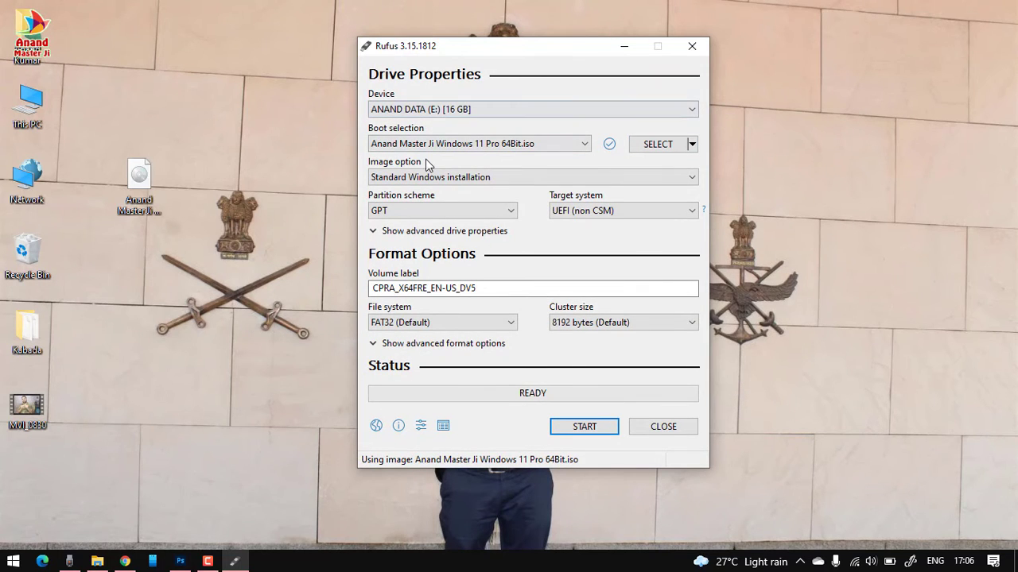
Use Standard Windows installation as the image option and GPT as the partition scheme.
{"action": "left_click", "coordinate": [626, 178]}
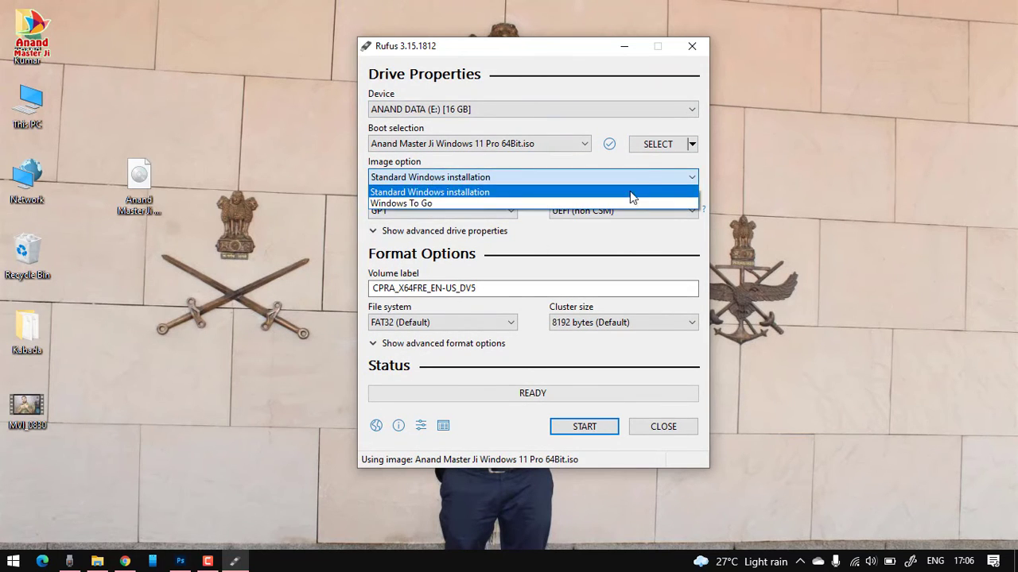
{"action": "left_click", "coordinate": [718, 177]}
{"action": "left_click", "coordinate": [420, 210]}
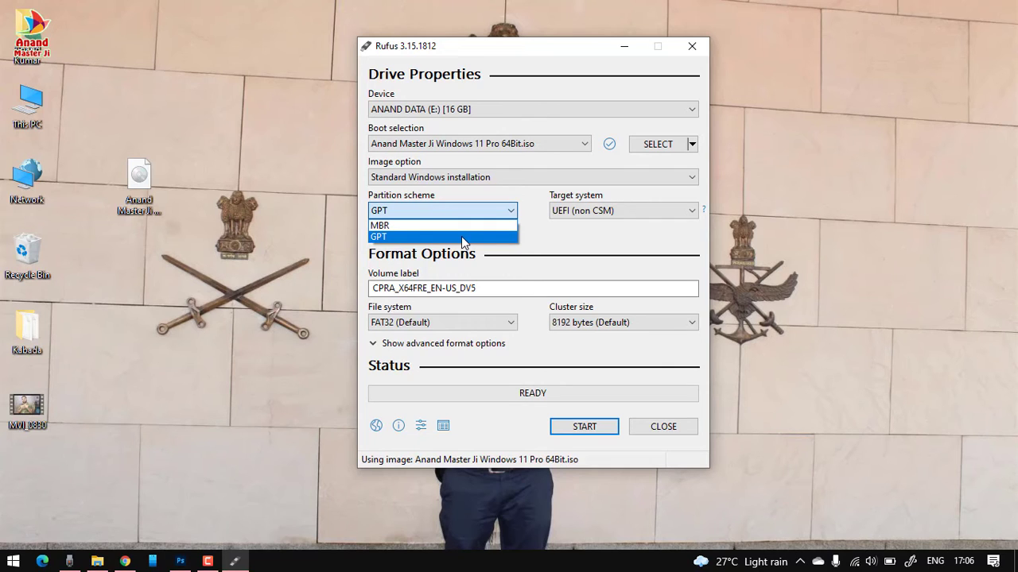
{"action": "left_click", "coordinate": [493, 236]}
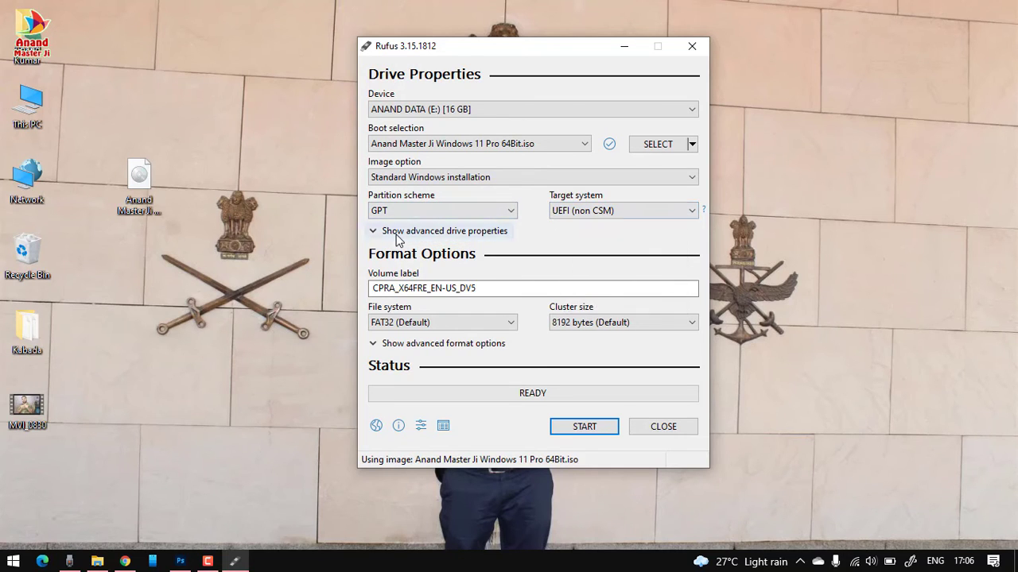
Inspect the advanced drive properties and hide them again.
{"action": "left_click", "coordinate": [469, 230]}
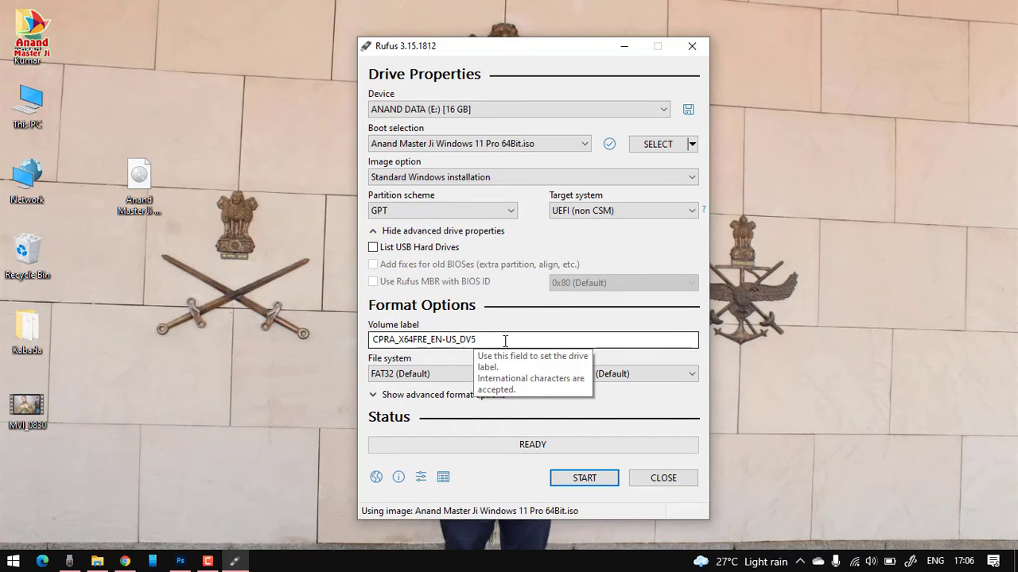
{"action": "left_click", "coordinate": [400, 231]}
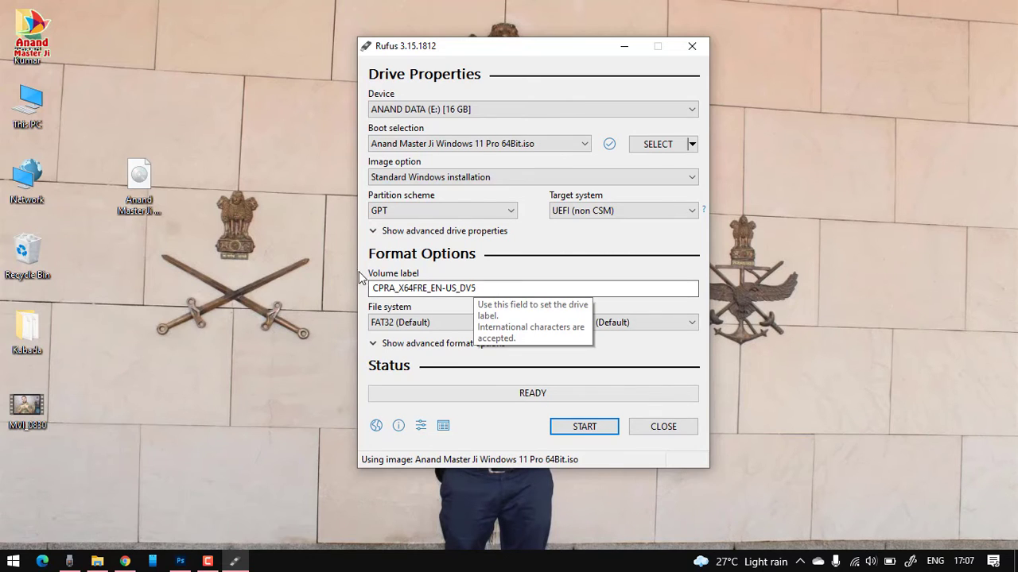
Set the volume label to AMJ Windows 11 Pro and keep FAT32 (Default) as the file system.
{"action": "double_click", "coordinate": [495, 289]}
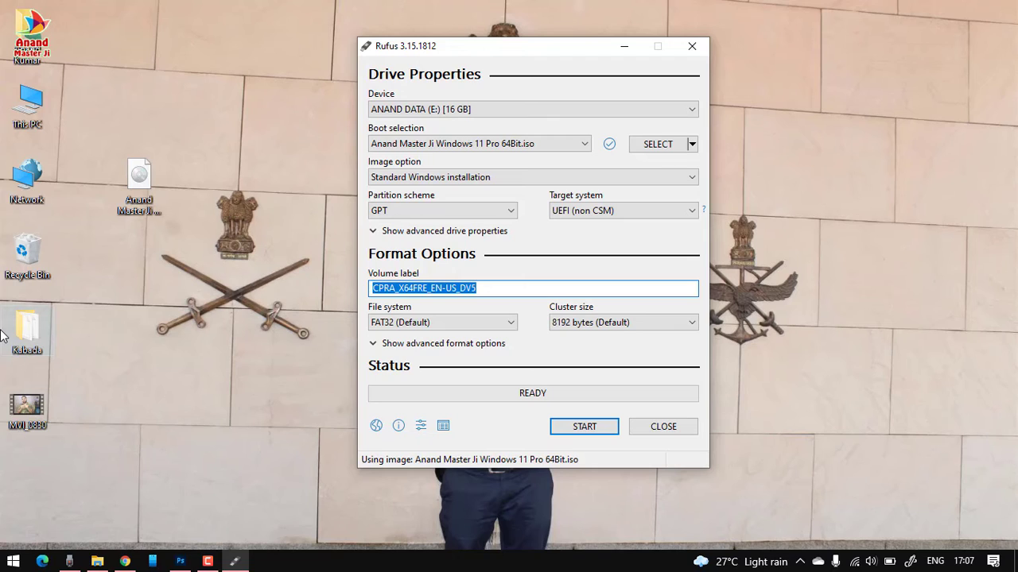
{"action": "type", "text": "AMJ Windows 11 Pro"}
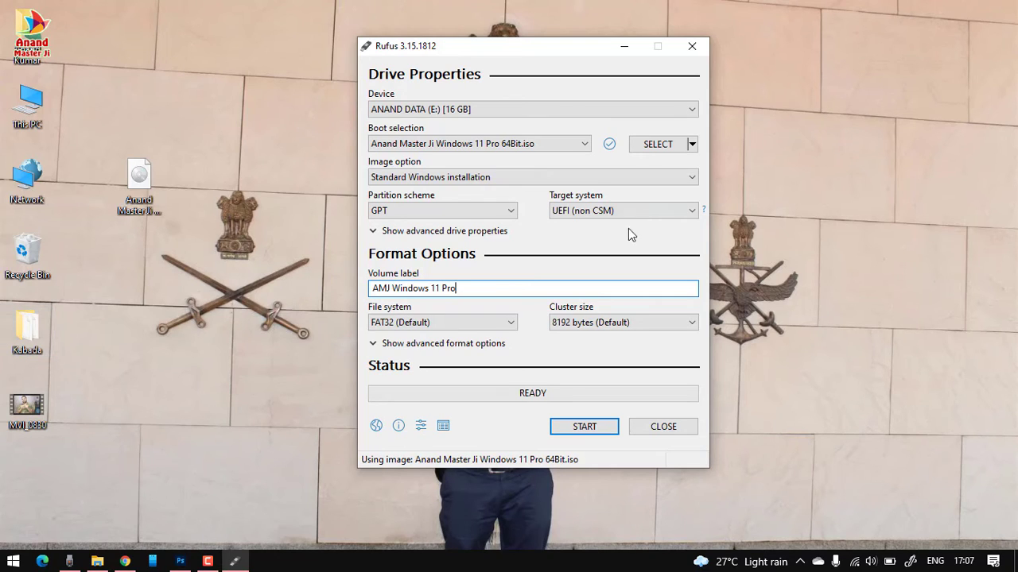
{"action": "left_click", "coordinate": [447, 322]}
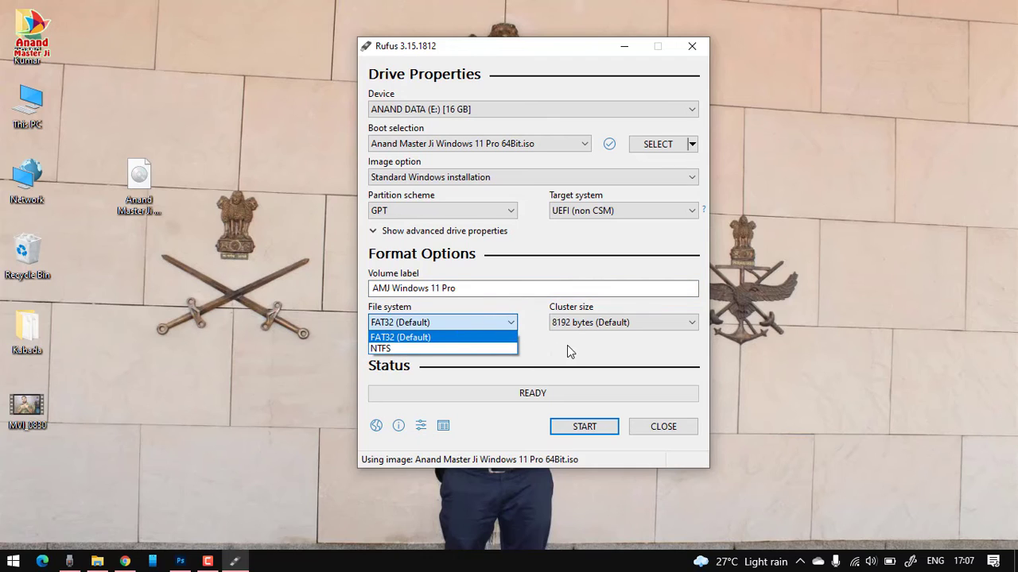
{"action": "left_click", "coordinate": [513, 337]}
{"action": "left_click", "coordinate": [416, 326]}
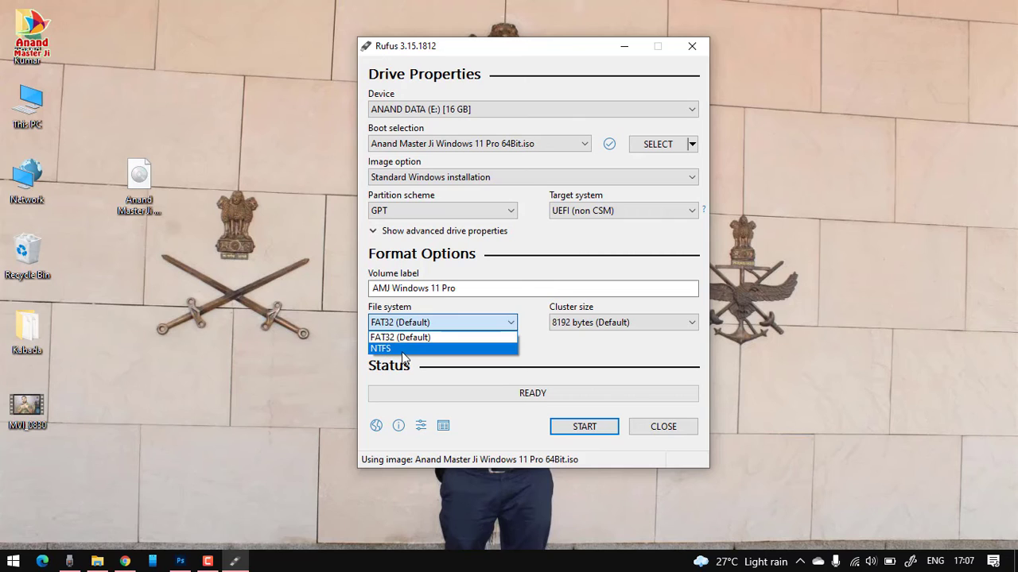
{"action": "left_click", "coordinate": [546, 348]}
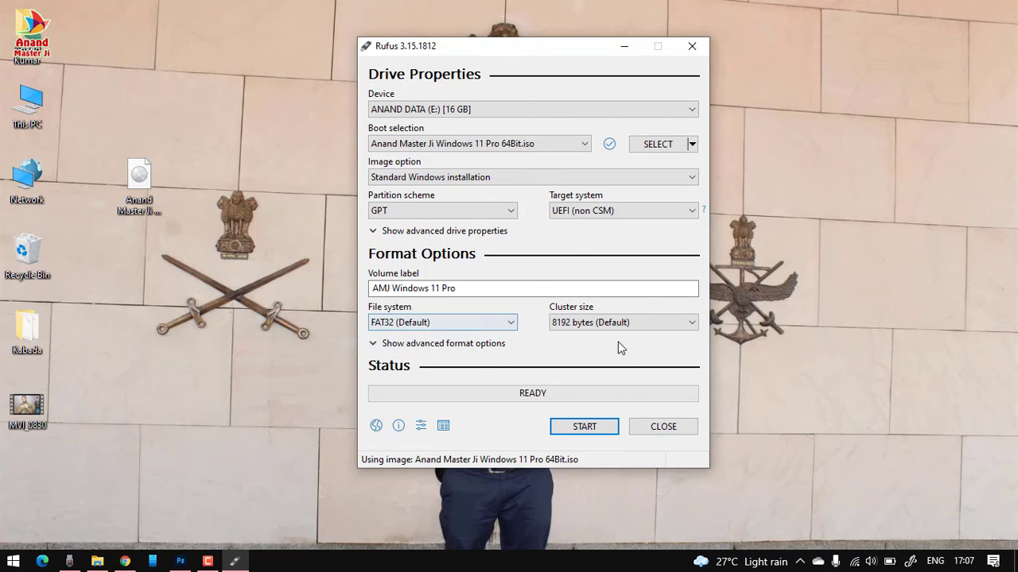
Inspect the advanced format options and hide them again.
{"action": "left_click", "coordinate": [389, 347]}
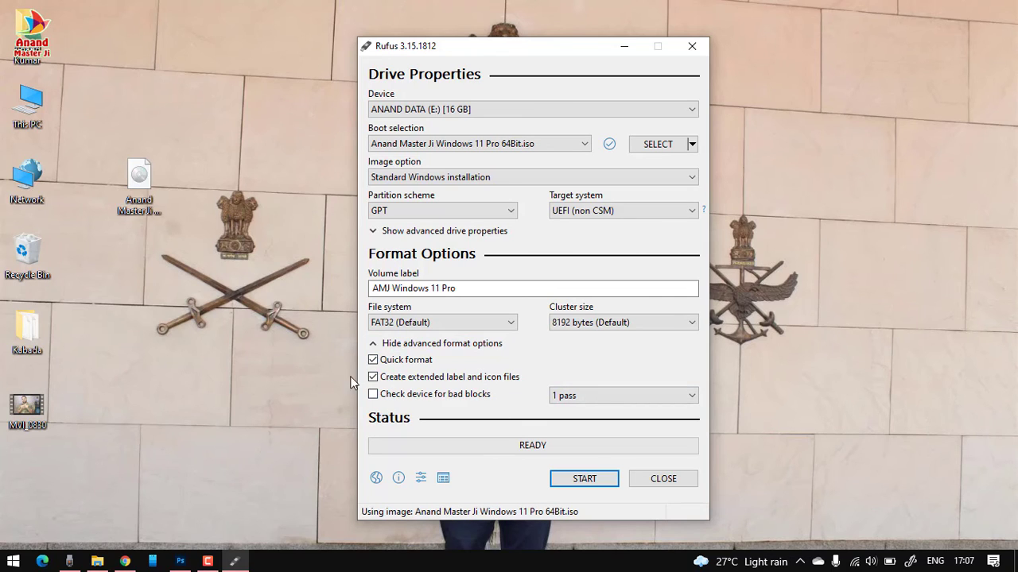
{"action": "left_click", "coordinate": [388, 344]}
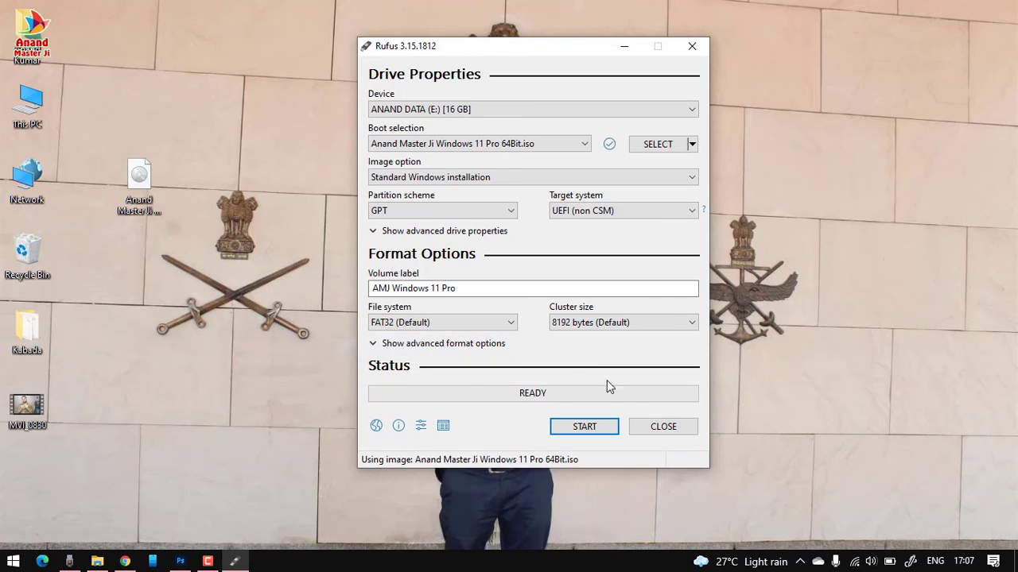
{"action": "left_click", "coordinate": [375, 343]}
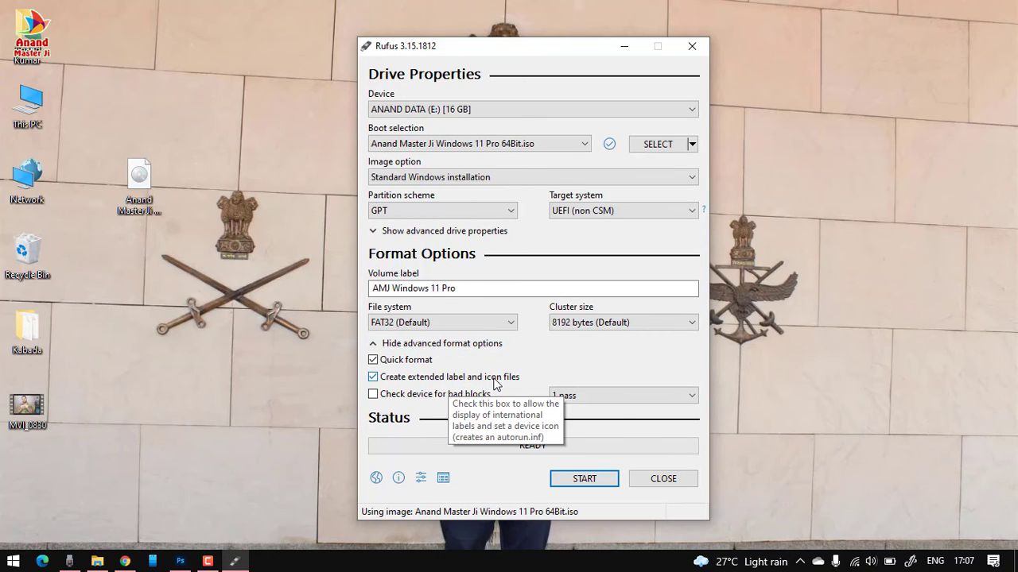
{"action": "left_click", "coordinate": [452, 348]}
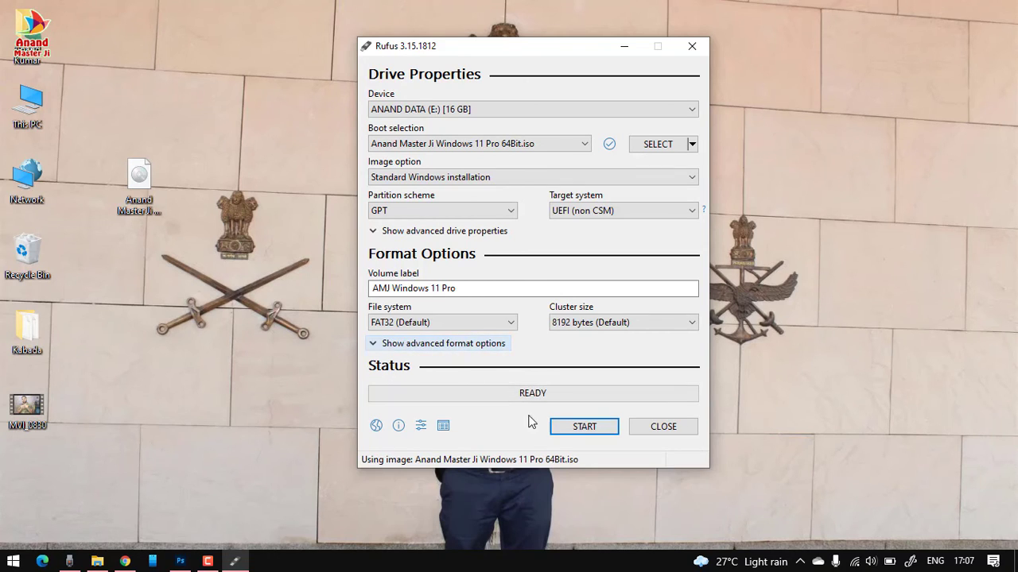
Write the Windows 11 image to the 16 GB USB drive, accepting the erasure of its data, and close Rufus once the drive is ready.
{"action": "left_click", "coordinate": [579, 429]}
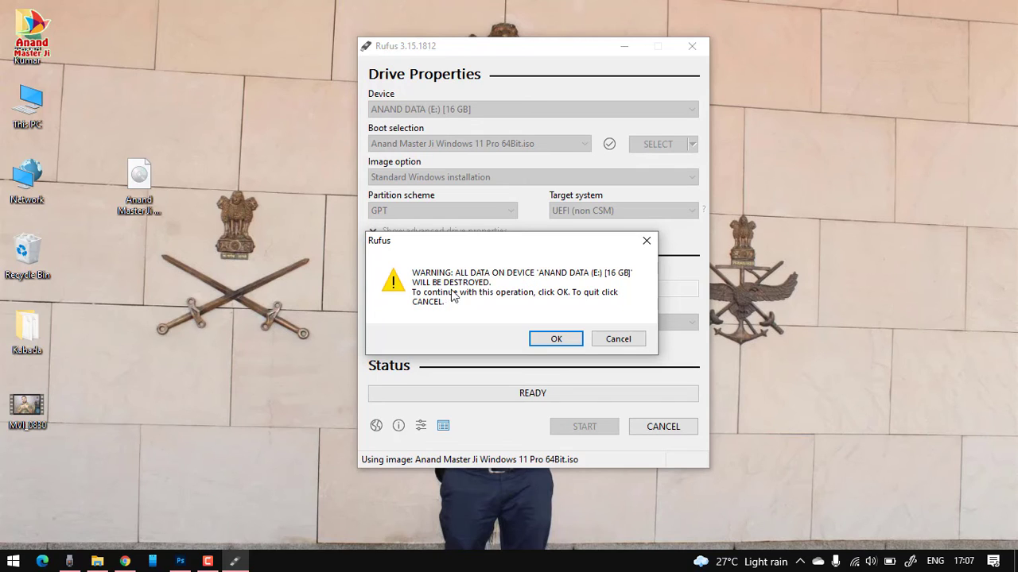
{"action": "left_click", "coordinate": [559, 338]}
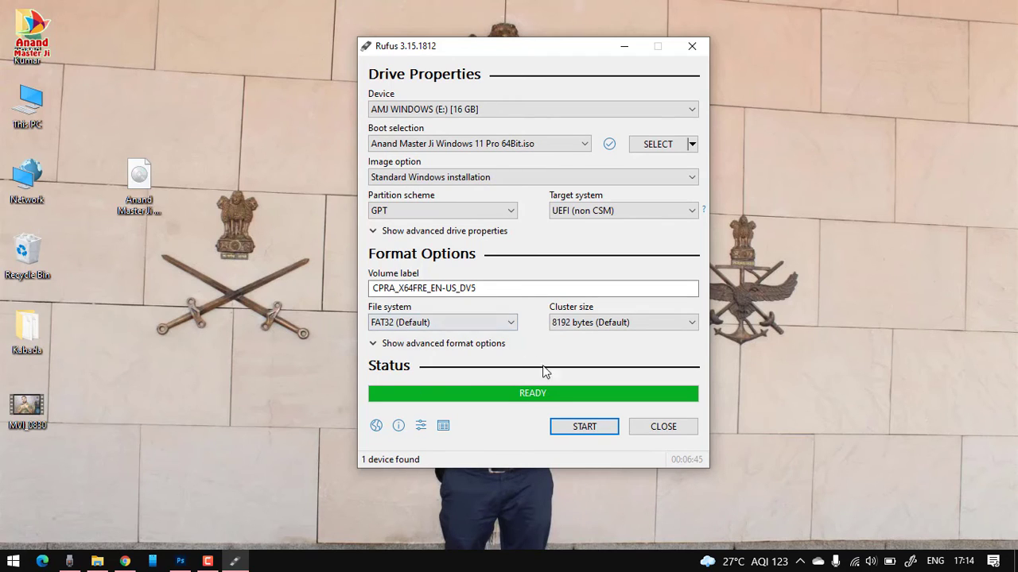
{"action": "left_click", "coordinate": [681, 433]}
Open the AMJ WINDOWS (E:) drive in File Explorer, examine its setup files and return to This PC.
{"action": "double_click", "coordinate": [29, 113]}
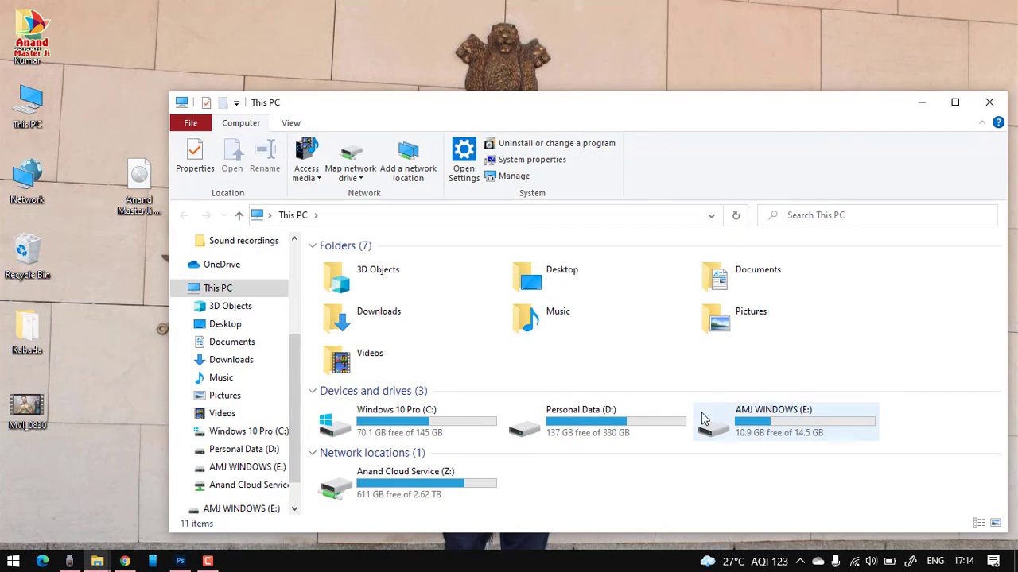
{"action": "left_click", "coordinate": [761, 426]}
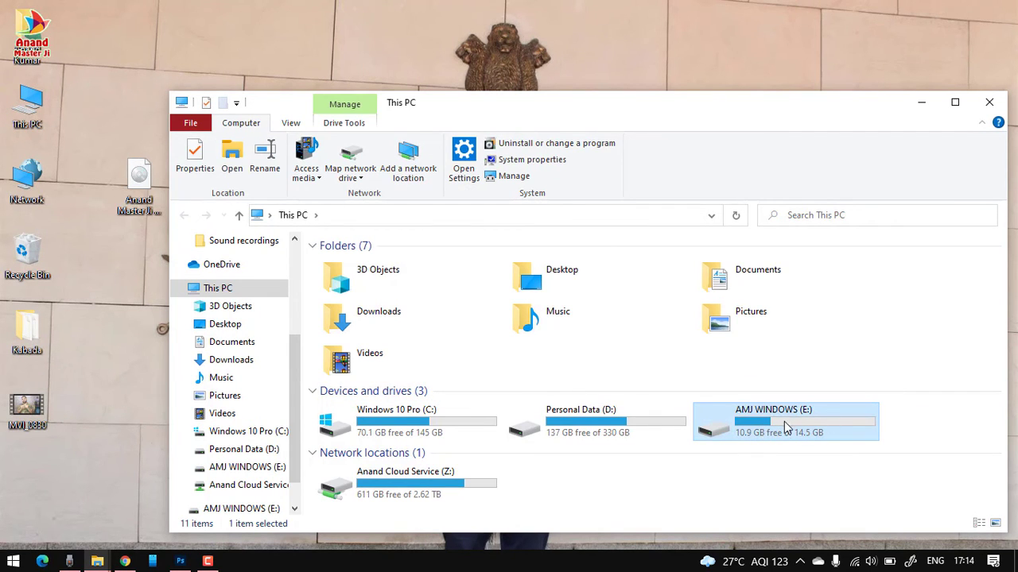
{"action": "double_click", "coordinate": [799, 419]}
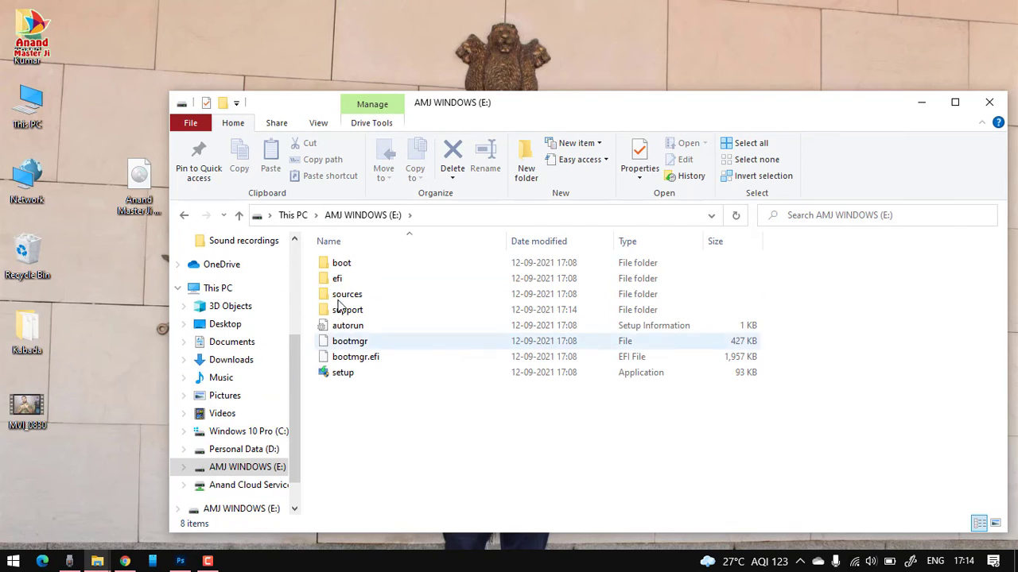
{"action": "left_click", "coordinate": [185, 217]}
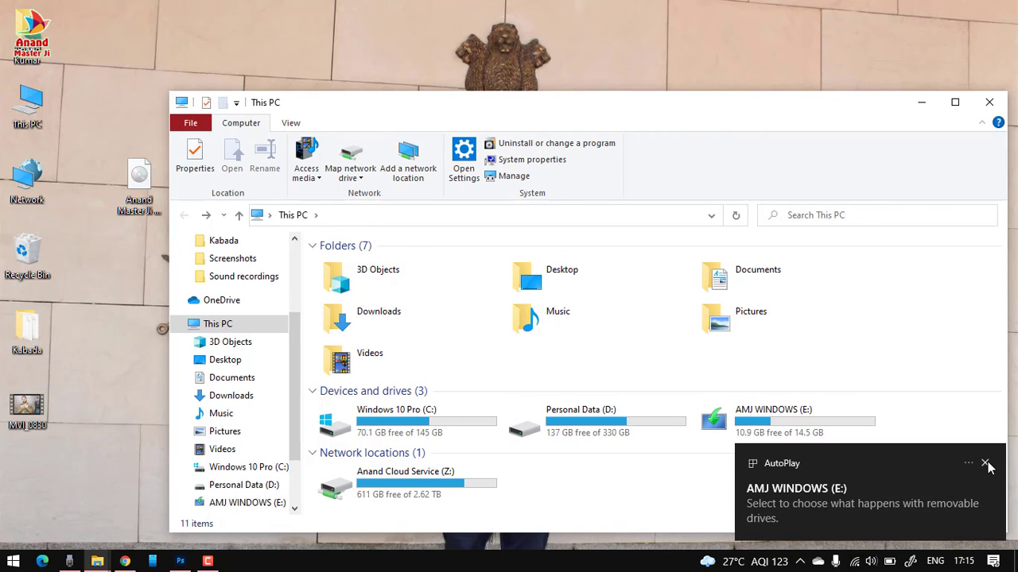
Dismiss the AutoPlay notification, check the AMJ WINDOWS (E:) drive once more and close File Explorer.
{"action": "left_click", "coordinate": [986, 464]}
{"action": "left_click", "coordinate": [816, 428]}
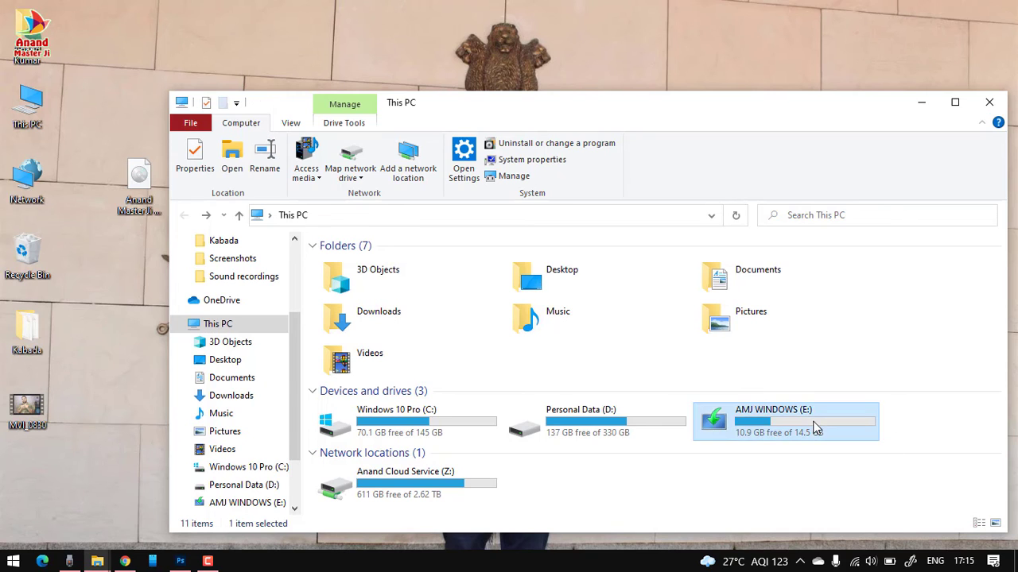
{"action": "double_click", "coordinate": [815, 428]}
{"action": "left_click", "coordinate": [988, 101]}
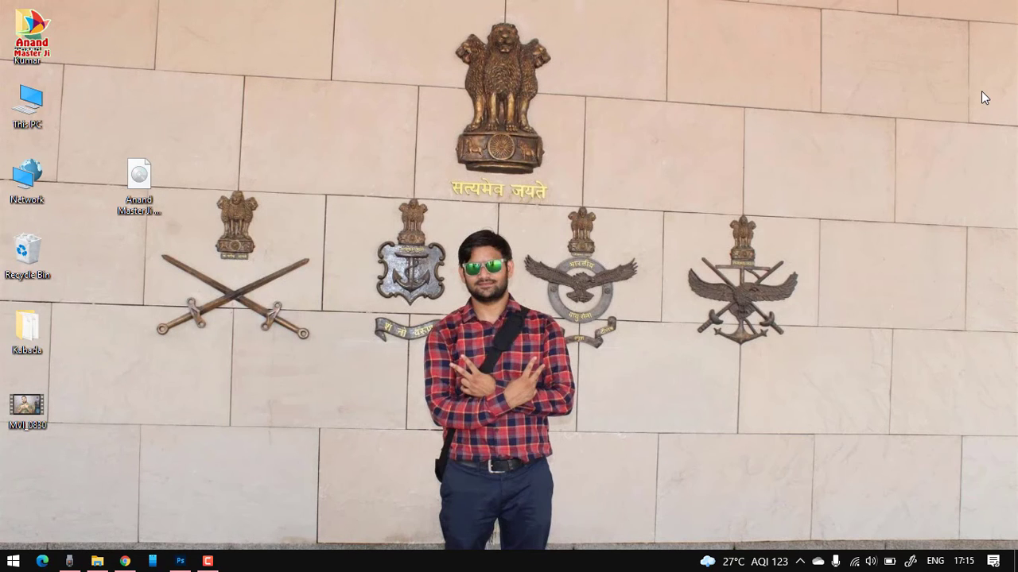